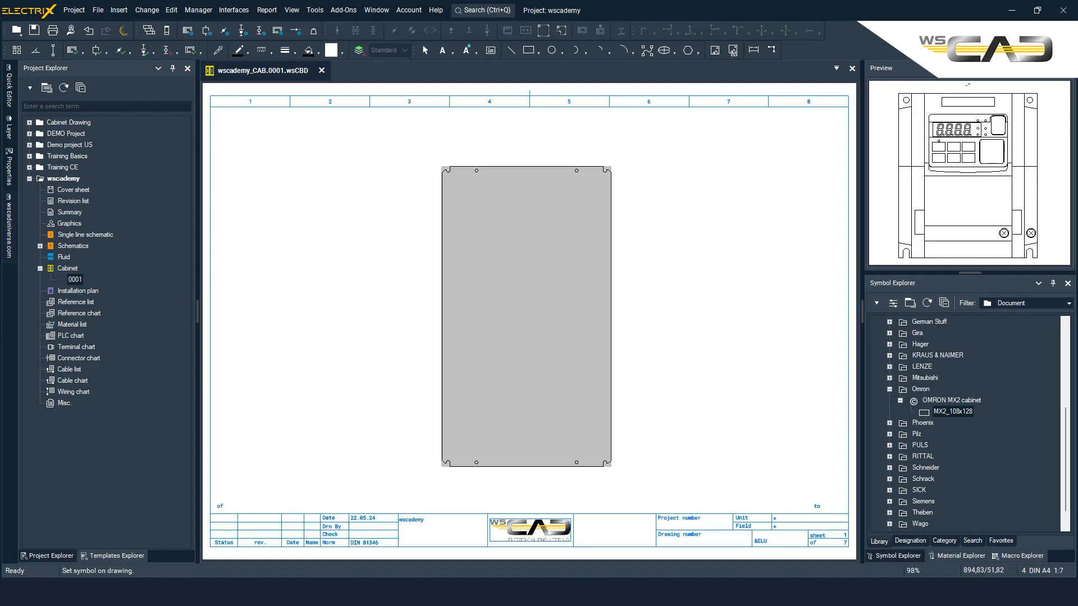
# Step: Open the Omron MX2_108x128 cabinet symbol for editing in the Symbol Editor
pyautogui.rightClick(959, 411)
pyautogui.click(974, 224)
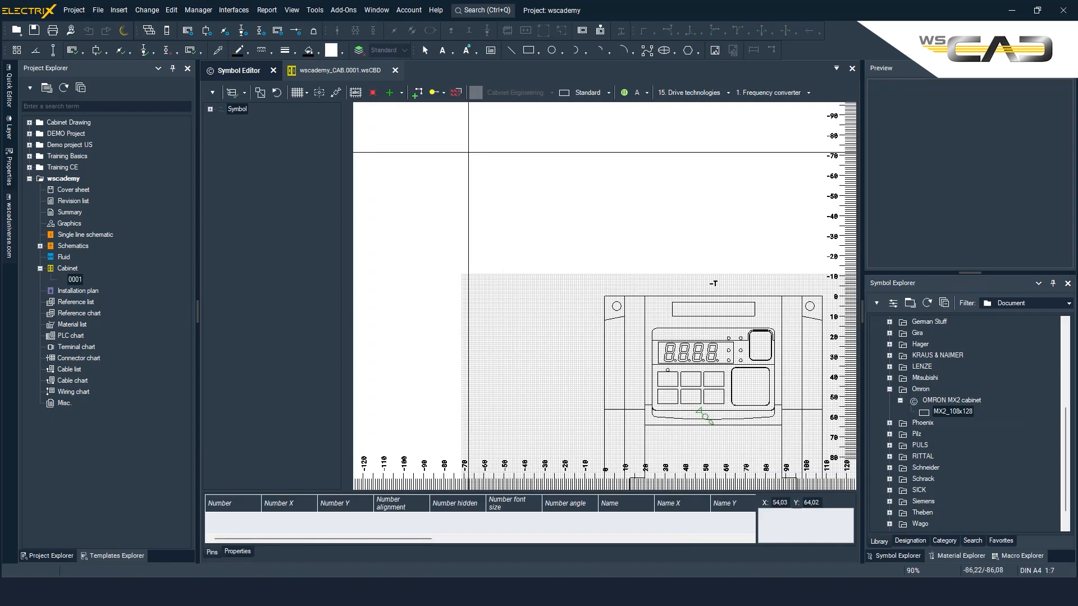
pyautogui.moveTo(601, 282)
pyautogui.mouseDown(button='middle')
pyautogui.moveTo(530, 228)
pyautogui.moveTo(461, 153)
pyautogui.moveTo(473, 141)
pyautogui.mouseUp(button='middle')
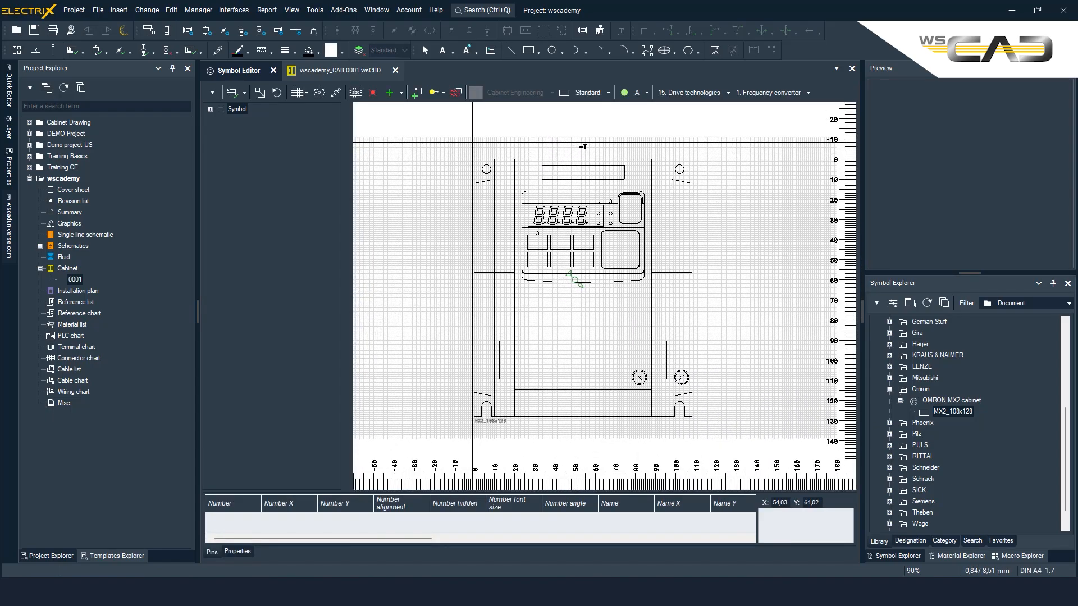
# Step: Add a 4 mm drill hole centred on the symbol's upper-left mounting hole, at 6/5 mm
pyautogui.click(402, 93)
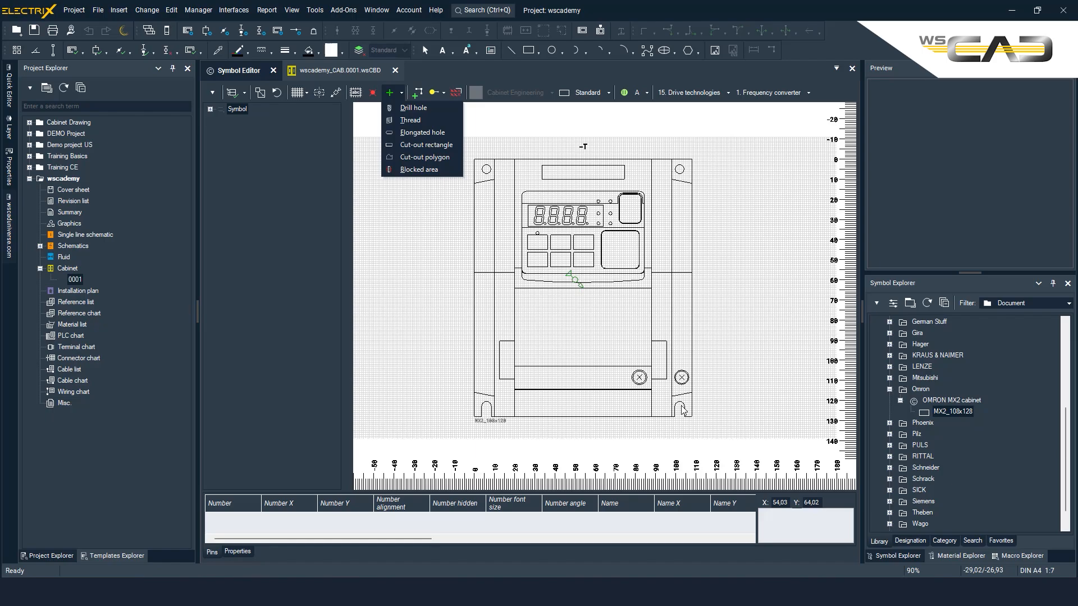
pyautogui.click(405, 108)
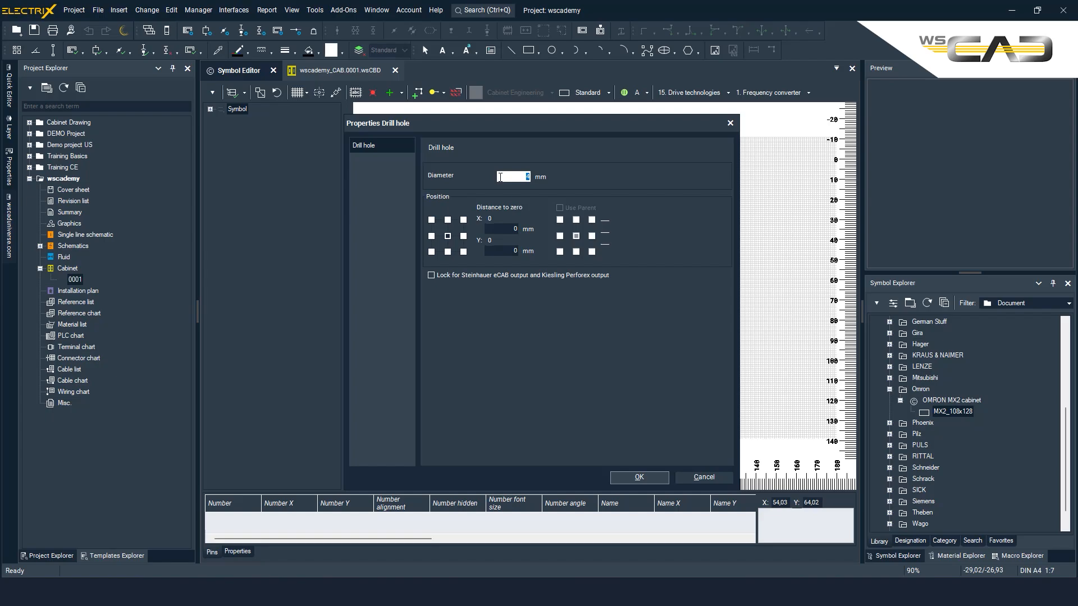
pyautogui.click(639, 477)
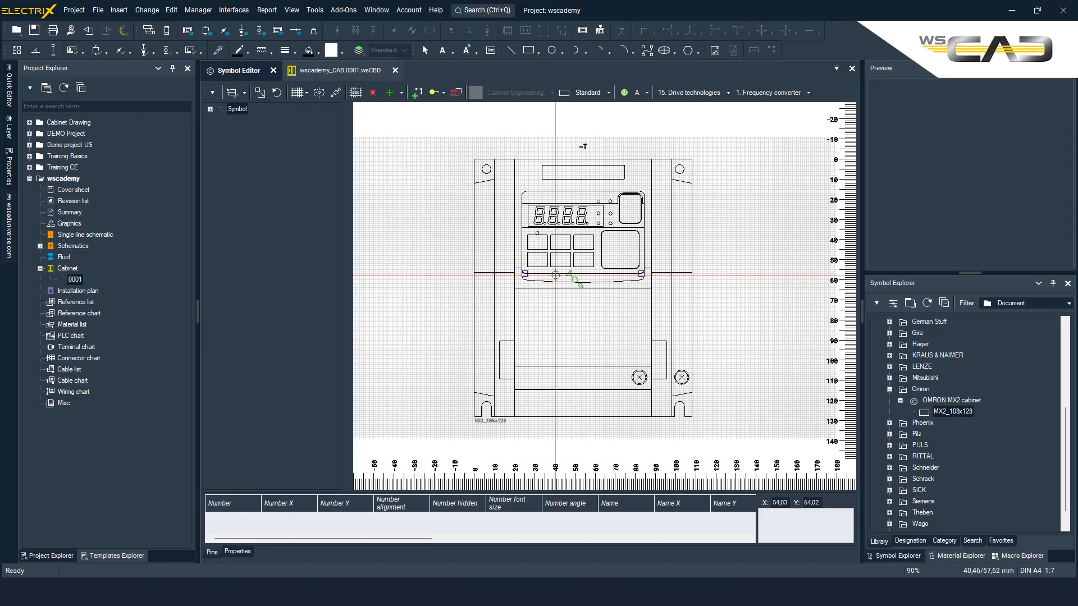
pyautogui.scroll(3, 486, 169)
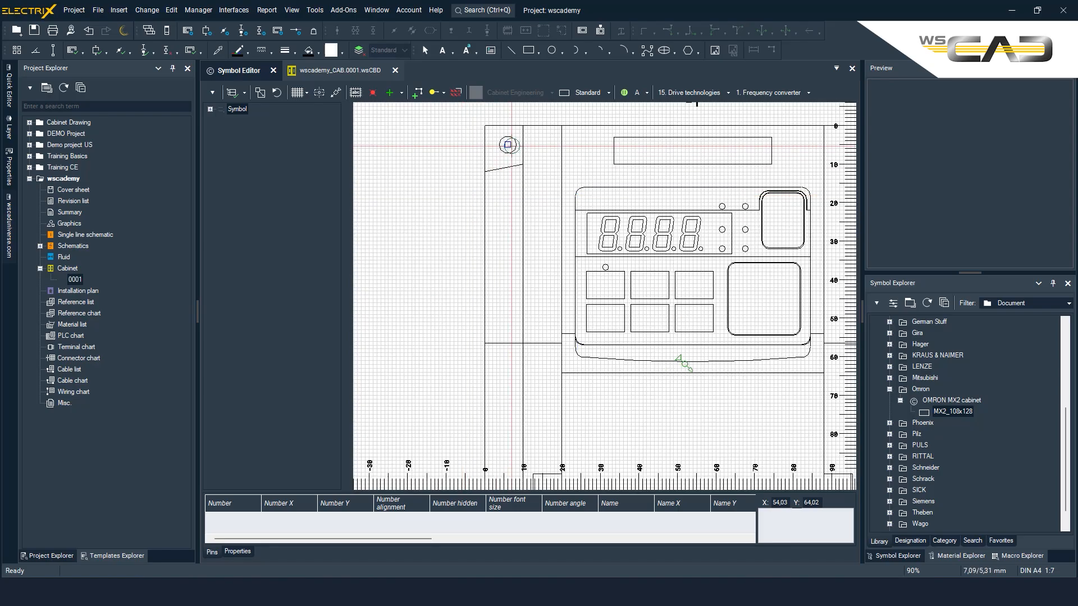
pyautogui.scroll(3, 498, 213)
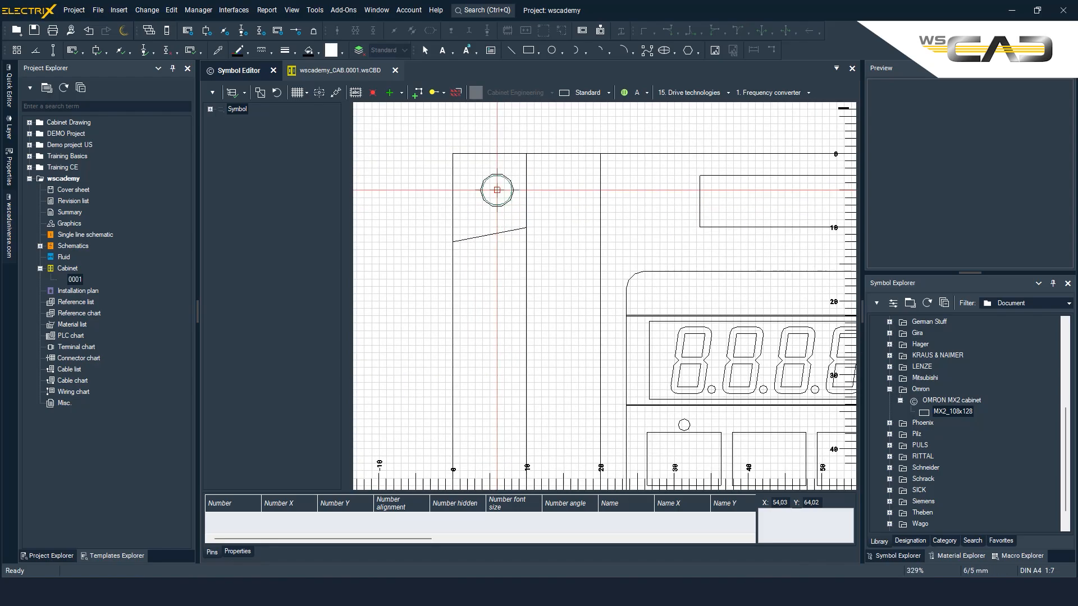
pyautogui.click(497, 190)
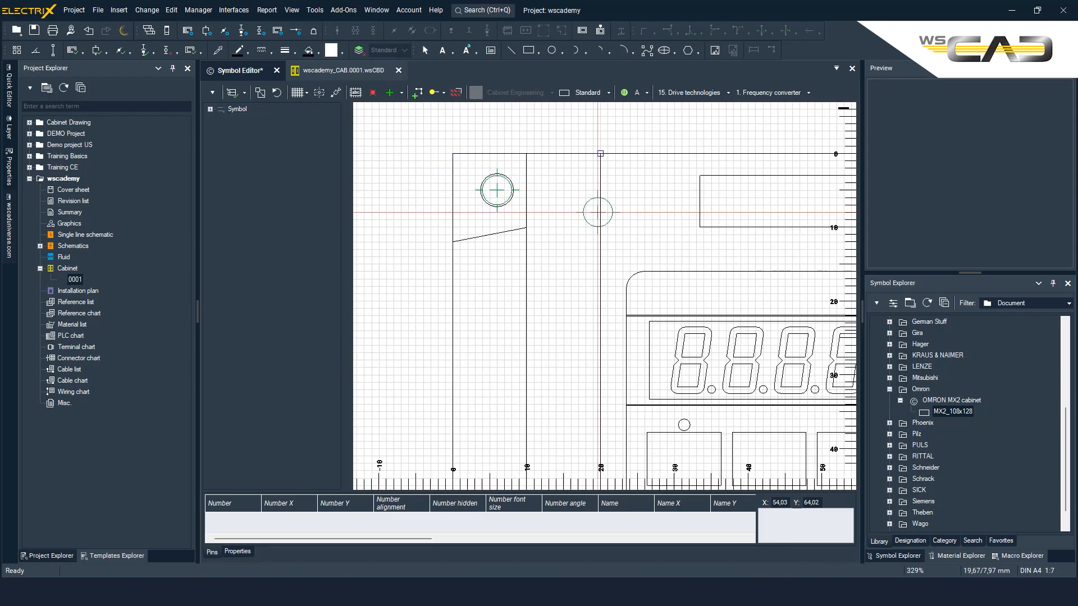
# Step: Place another 4 mm drill hole on the symbol's upper-right mounting hole, at 102/5 mm
pyautogui.moveTo(626, 231); pyautogui.dragTo(296, 262, button='middle')
pyautogui.scroll(-2, 505, 240)
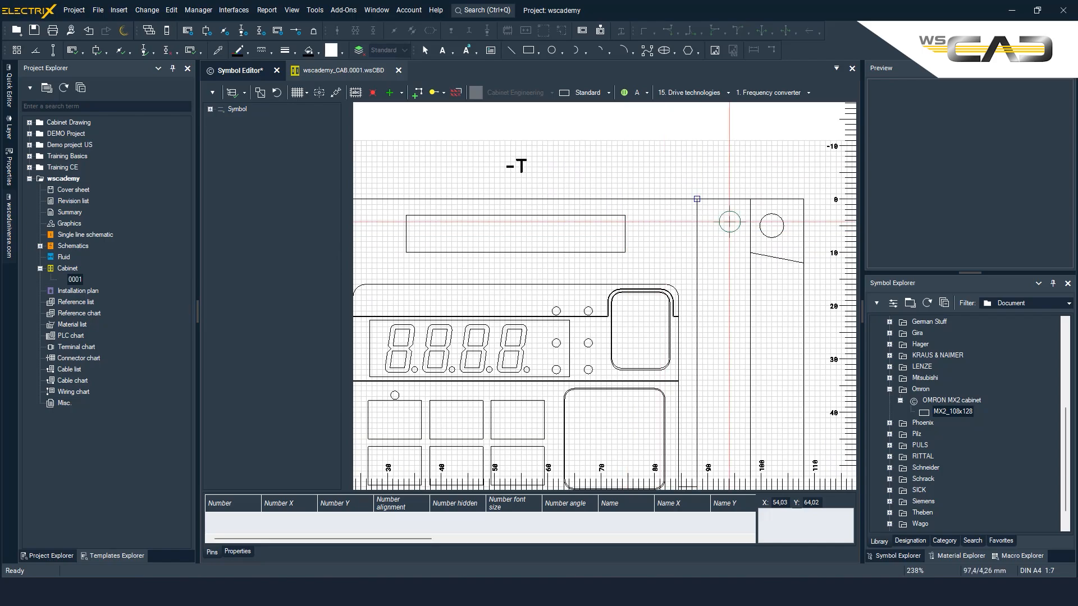
pyautogui.click(771, 226)
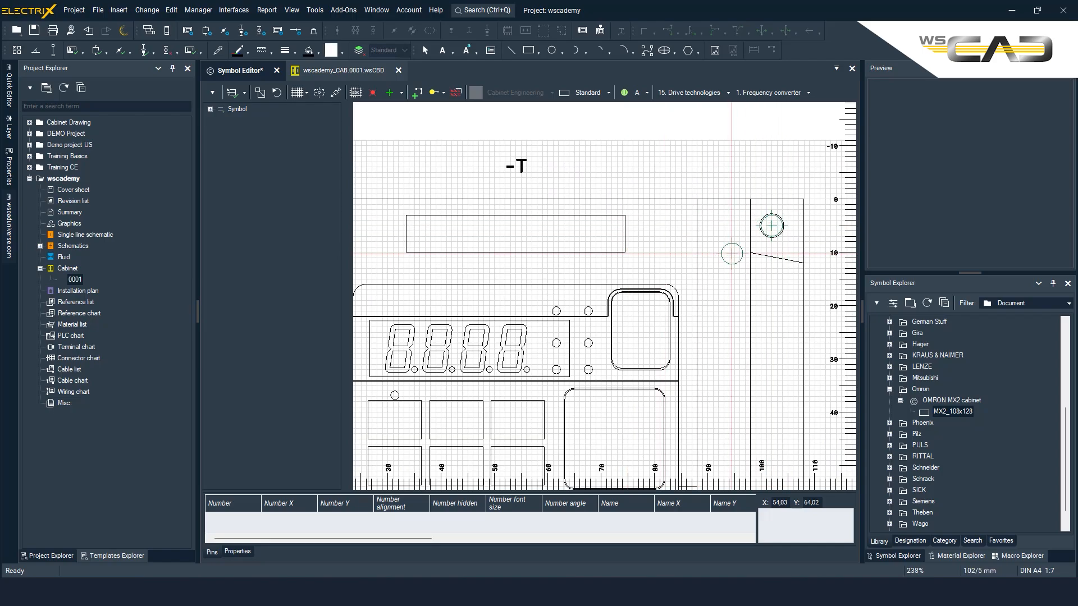
# Step: Place a 4 mm drill hole at the arc centre of the symbol's lower-right mounting slot
pyautogui.scroll(-1, 708, 373)
pyautogui.moveTo(706, 378); pyautogui.dragTo(666, 104, button='middle')
pyautogui.scroll(1, 736, 472)
pyautogui.moveTo(736, 472); pyautogui.dragTo(744, 220, button='middle')
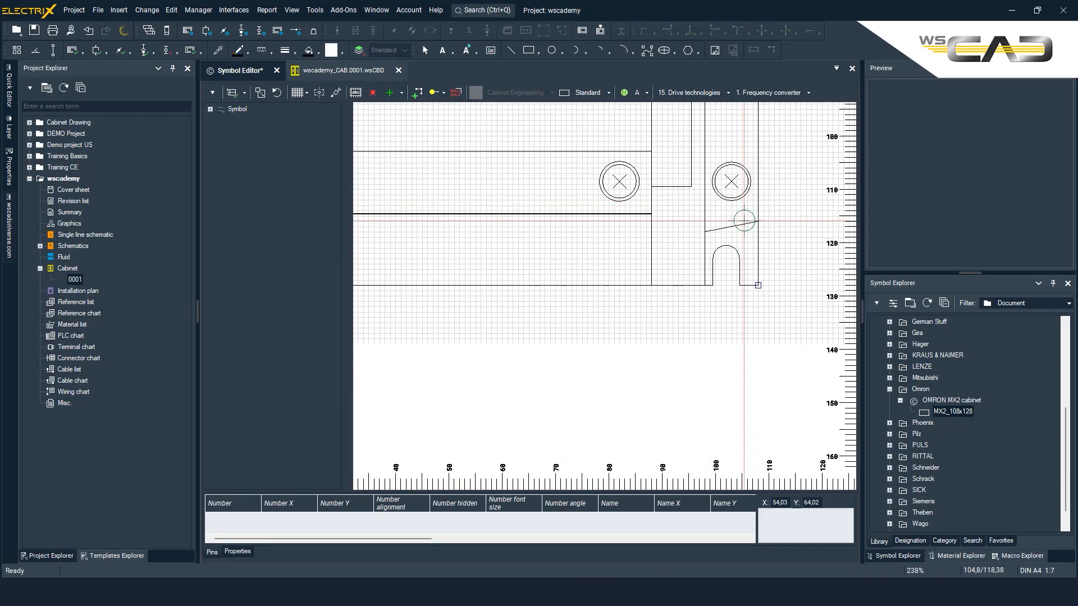
pyautogui.click(726, 258)
# Step: Place a 4 mm drill hole at the arc centre of the lower-left mounting slot and end hole placement
pyautogui.scroll(-1, 539, 267)
pyautogui.moveTo(505, 272); pyautogui.dragTo(613, 274, button='middle')
pyautogui.scroll(-1, 612, 274)
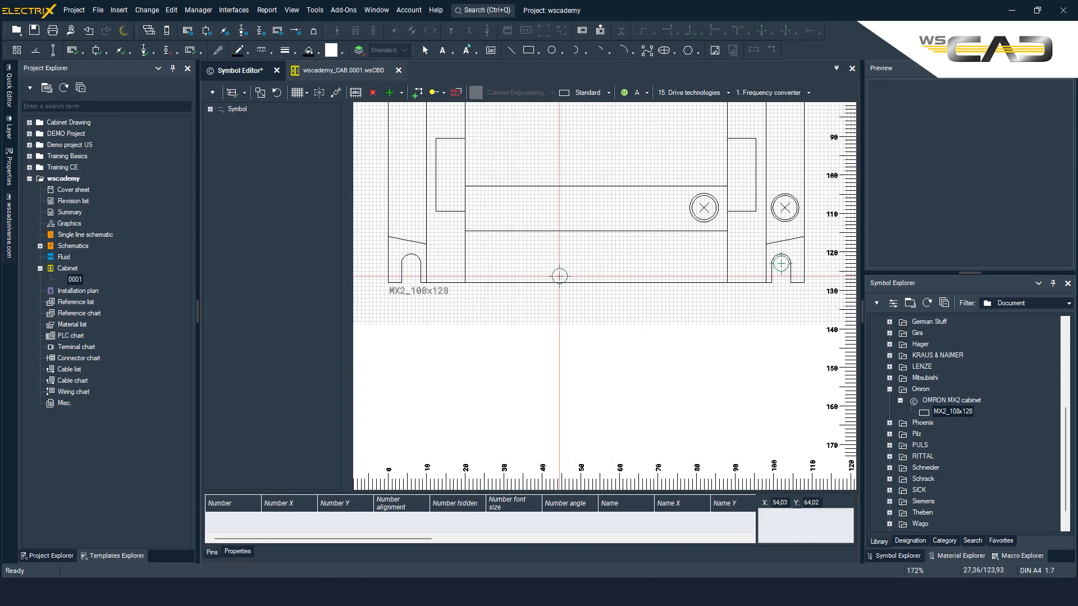
pyautogui.click(411, 263)
pyautogui.scroll(-2, 566, 297)
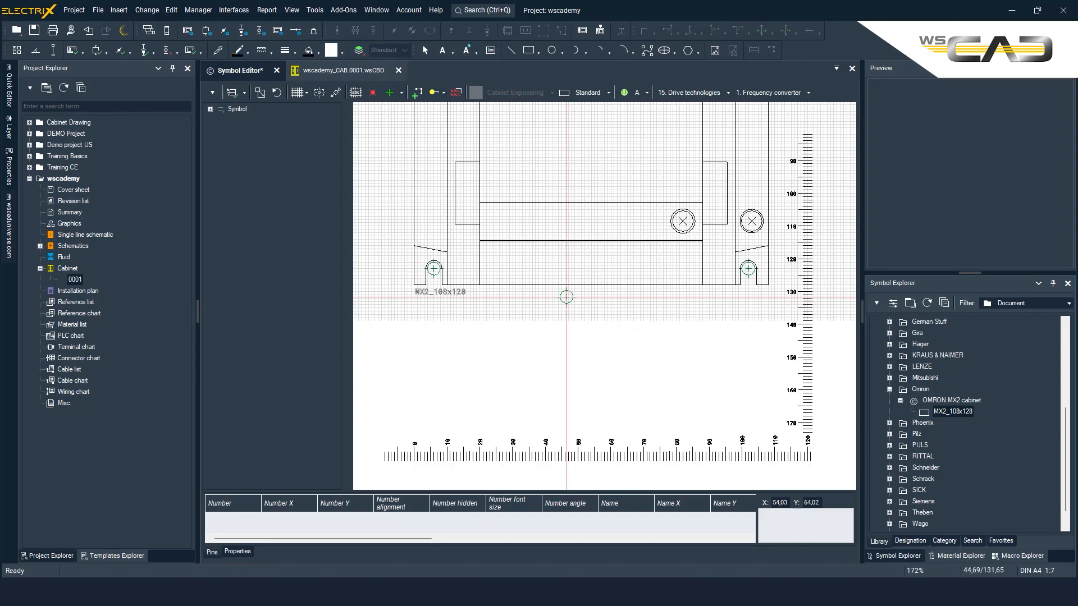
pyautogui.moveTo(566, 297); pyautogui.dragTo(548, 414, button='middle')
pyautogui.scroll(-1, 591, 319)
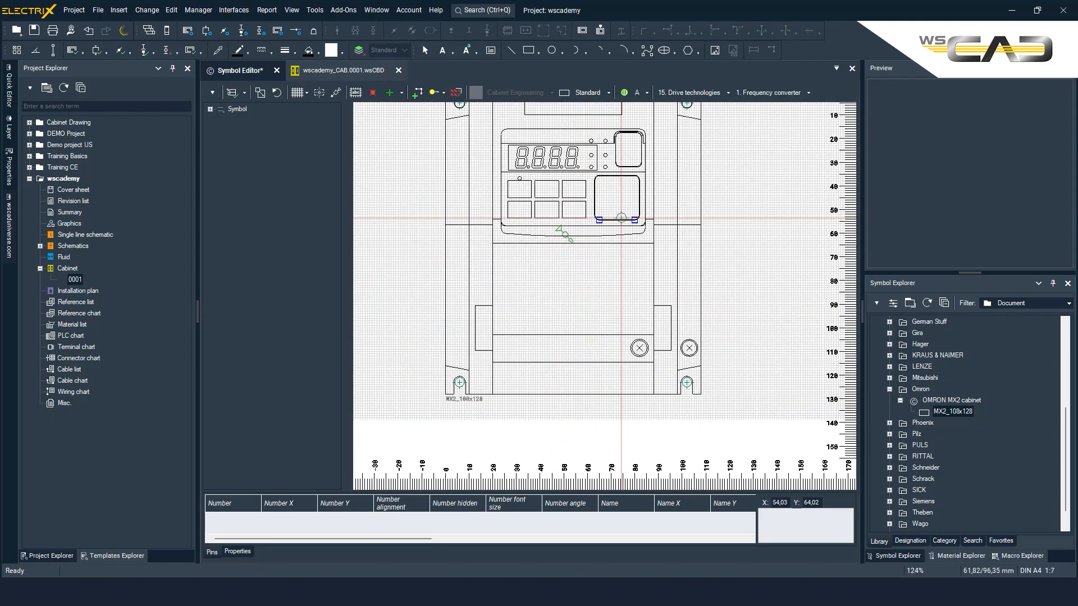
pyautogui.scroll(-1, 623, 222)
pyautogui.moveTo(624, 173); pyautogui.dragTo(616, 199, button='middle')
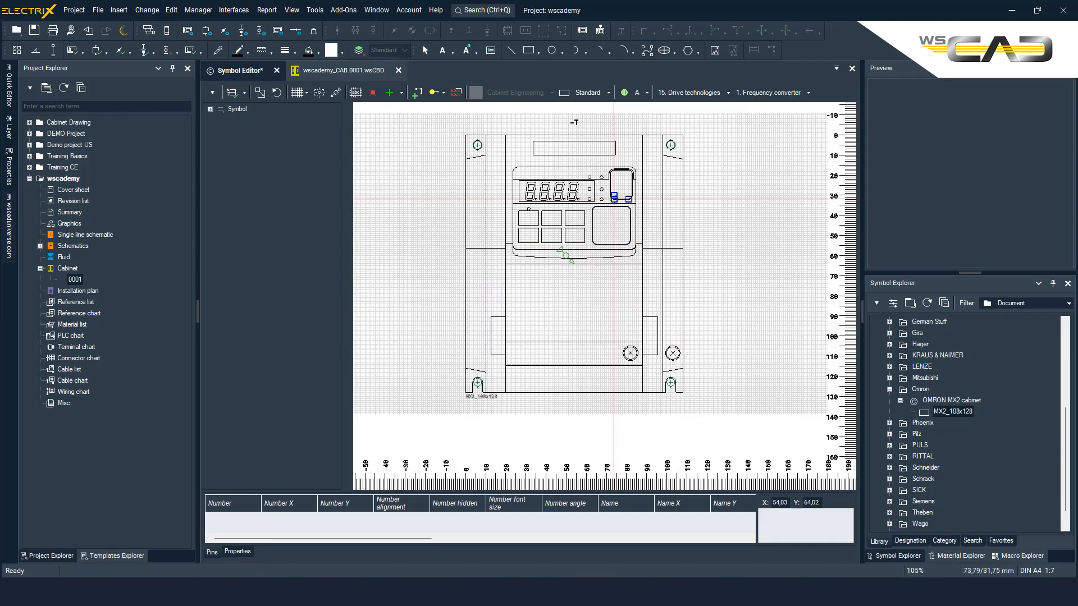
pyautogui.click(212, 92)
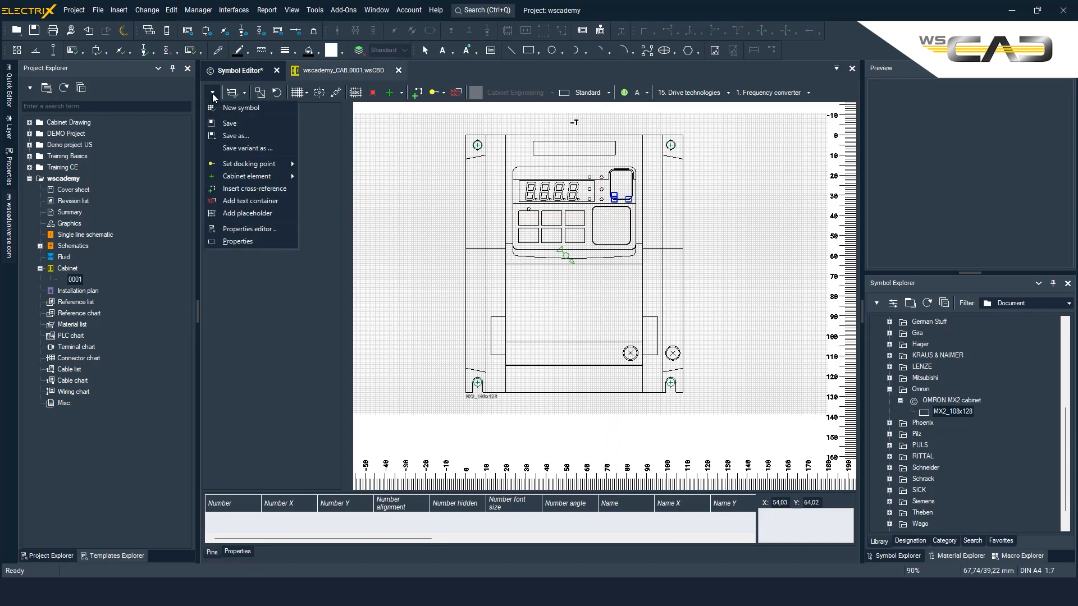
pyautogui.click(248, 135)
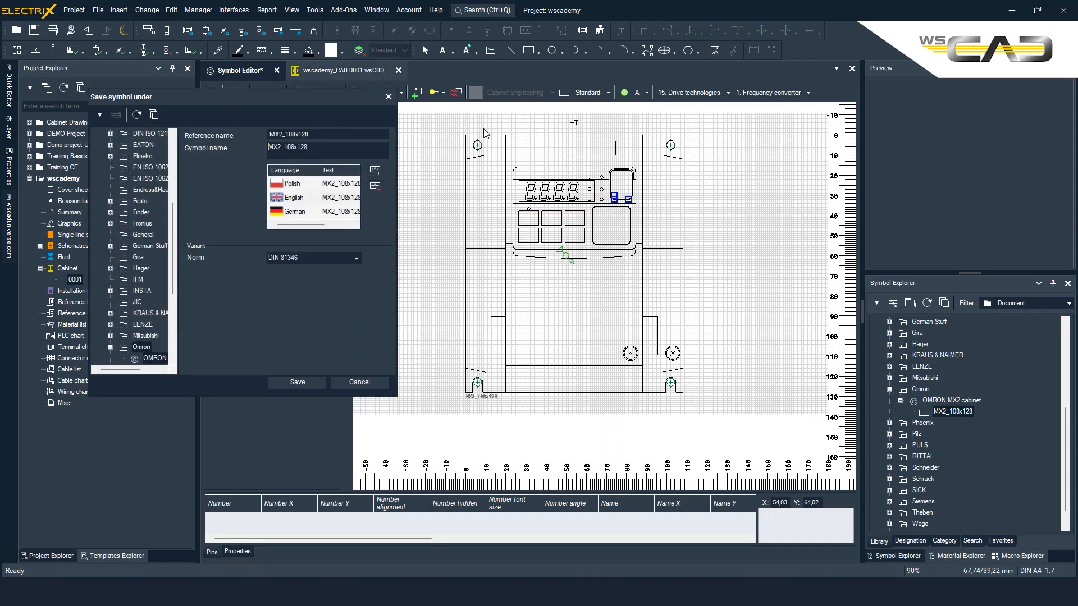
pyautogui.click(388, 96)
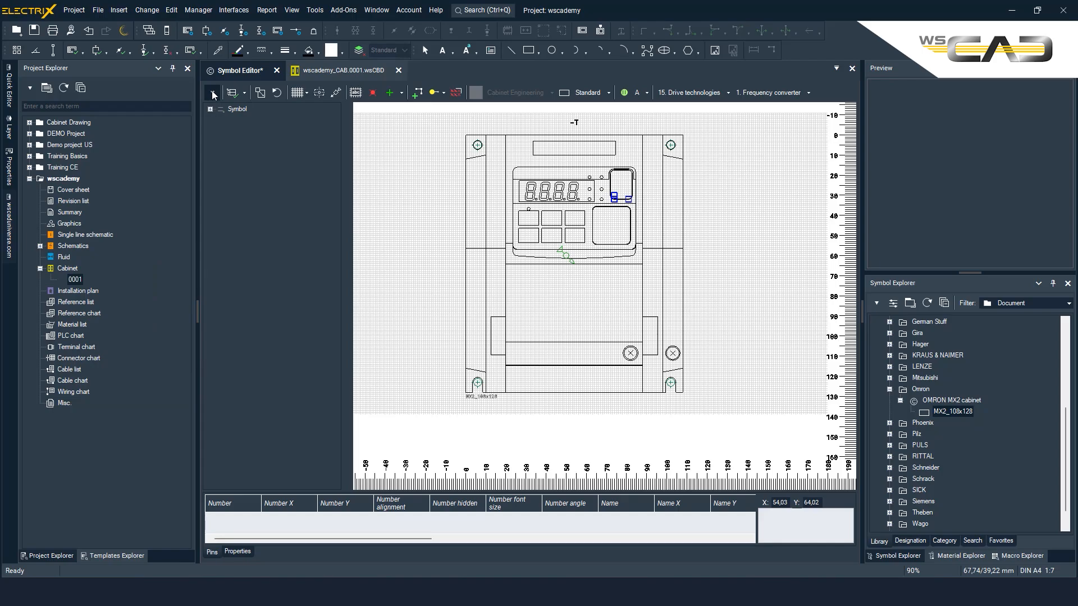
# Step: Save the edited MX2_108x128 symbol under its existing name
pyautogui.click(213, 92)
pyautogui.click(233, 129)
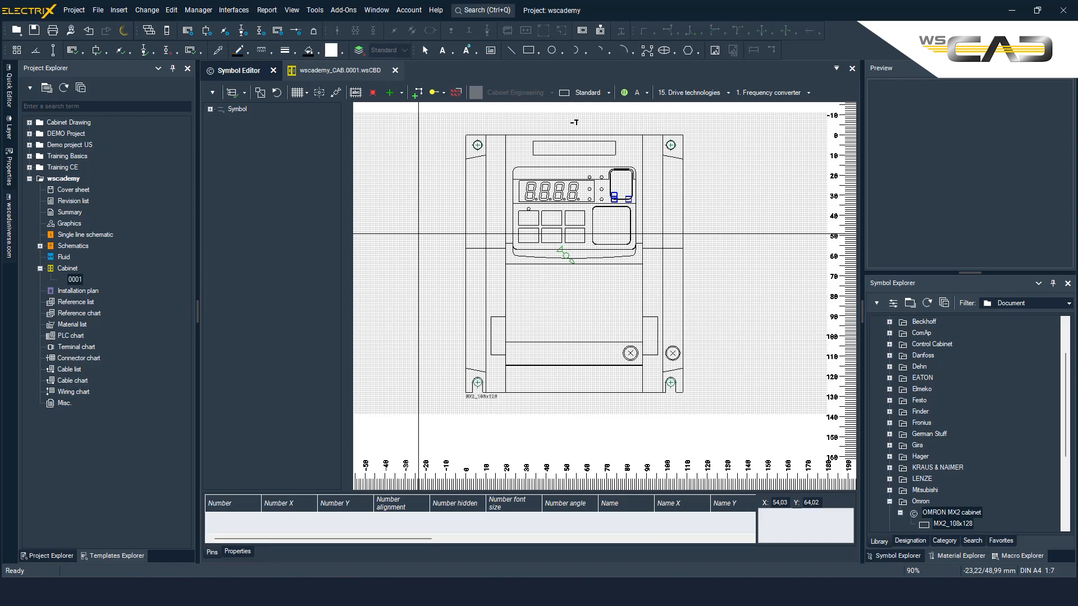
# Step: Examine the wscaduniverse.com update settings for local parts and symbol assignments in the program's part options
pyautogui.click(315, 10)
pyautogui.click(337, 210)
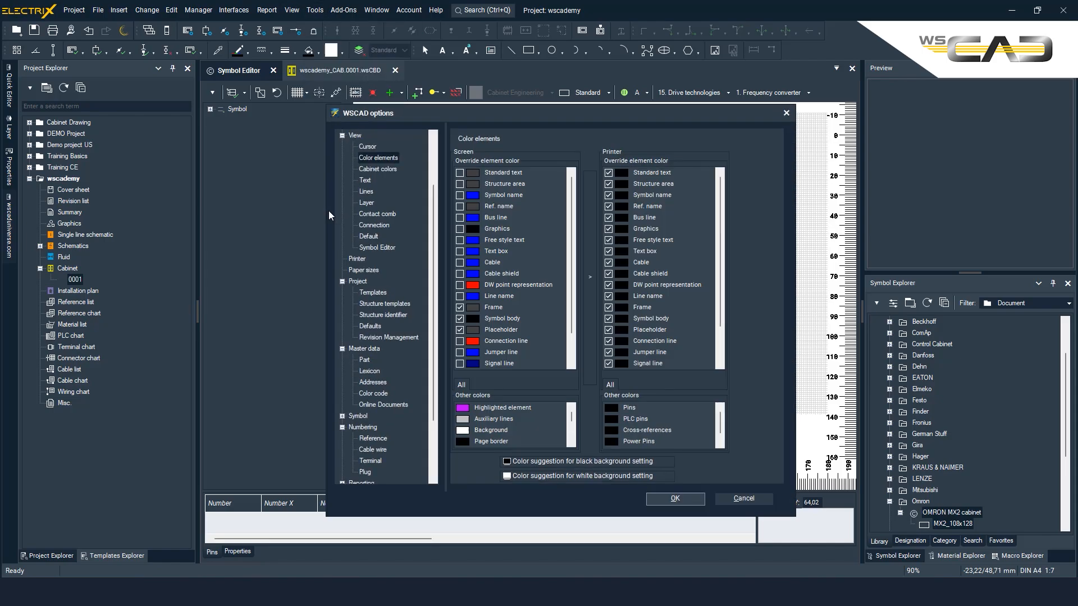
pyautogui.click(366, 361)
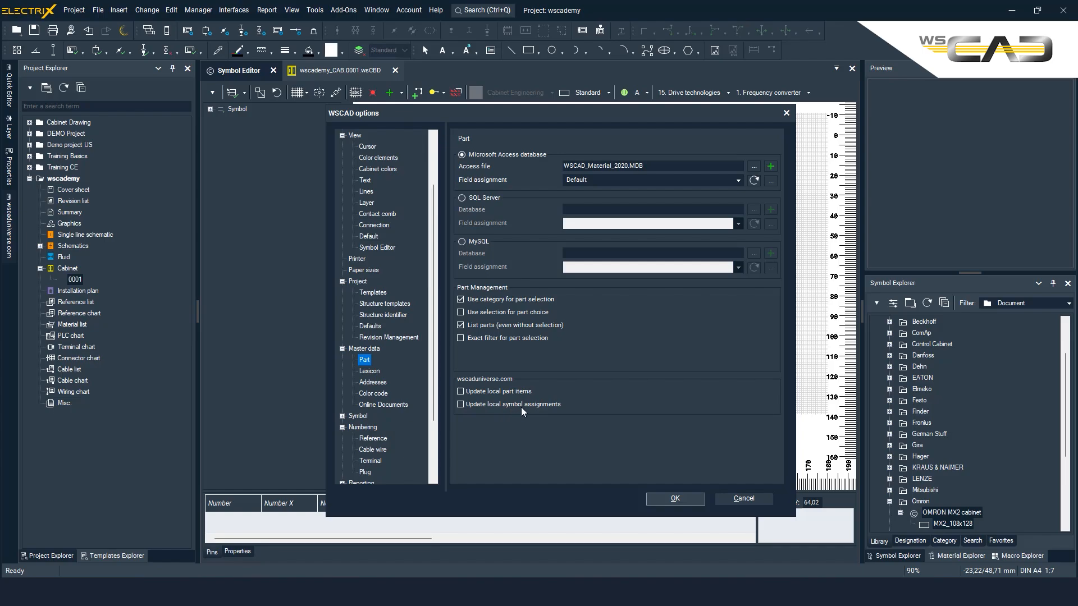
pyautogui.click(787, 113)
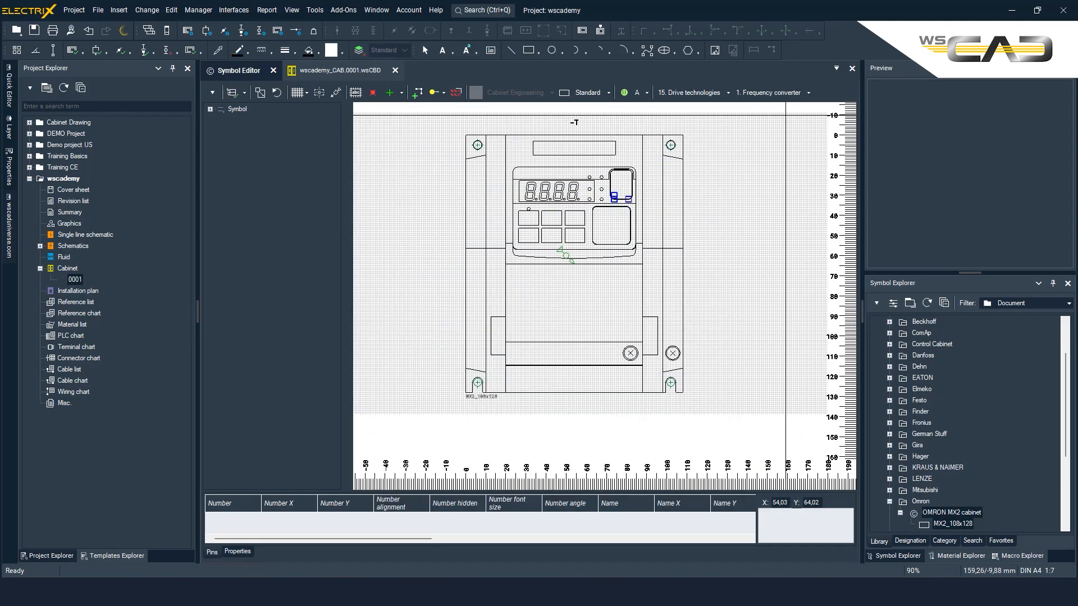
# Step: Search for "mx2" in the cabinet drawing and place part 3G3MX2-A4004-E as -1T1 near the mounting plate's upper-left corner
pyautogui.click(309, 71)
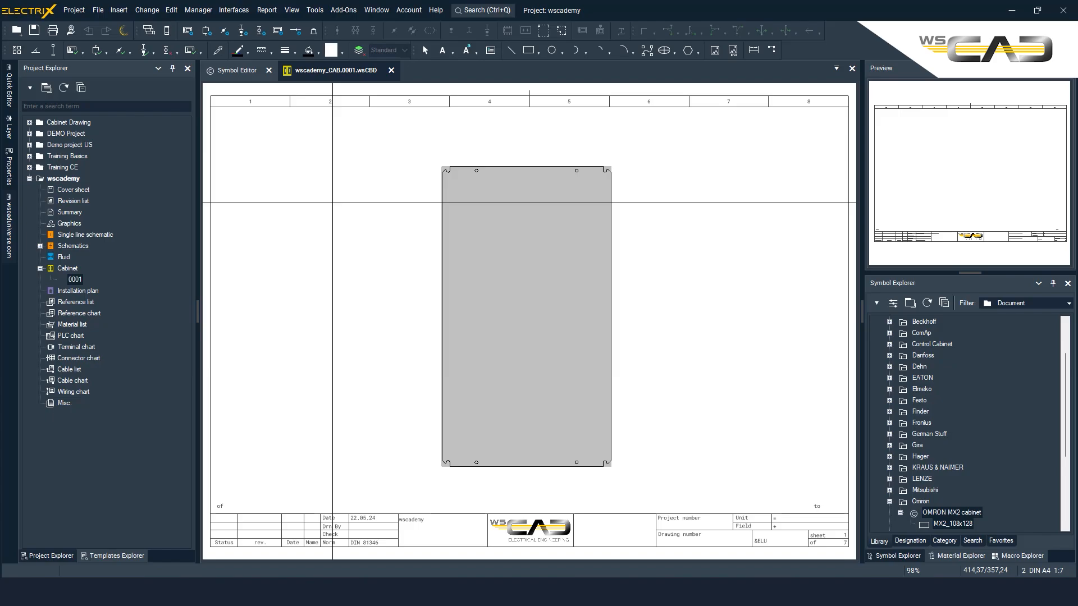
pyautogui.hotkey('ctrl', 'q')
pyautogui.write('mx2')
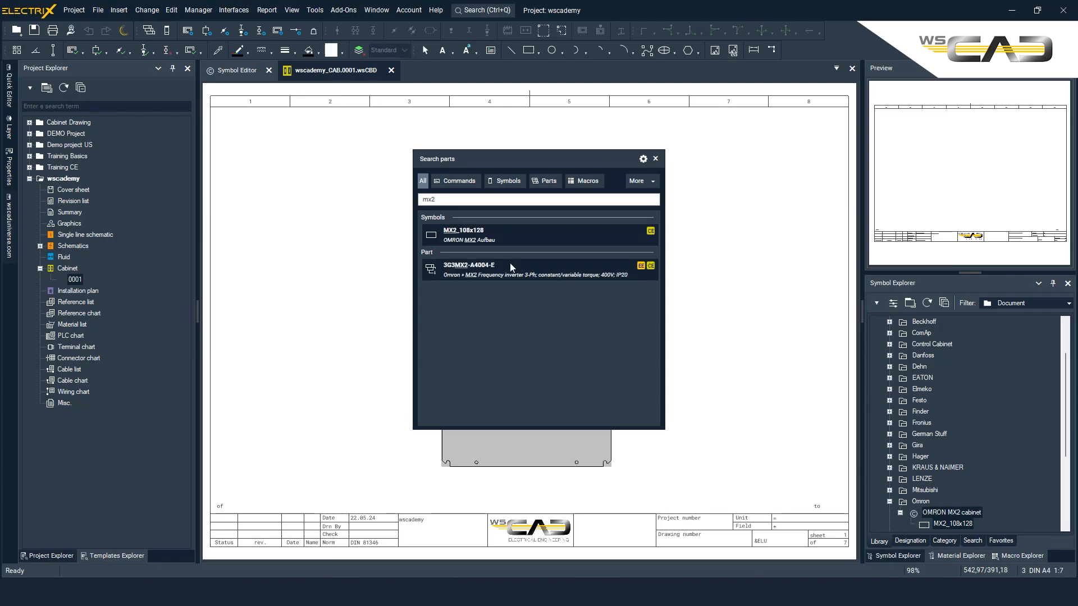
pyautogui.click(509, 267)
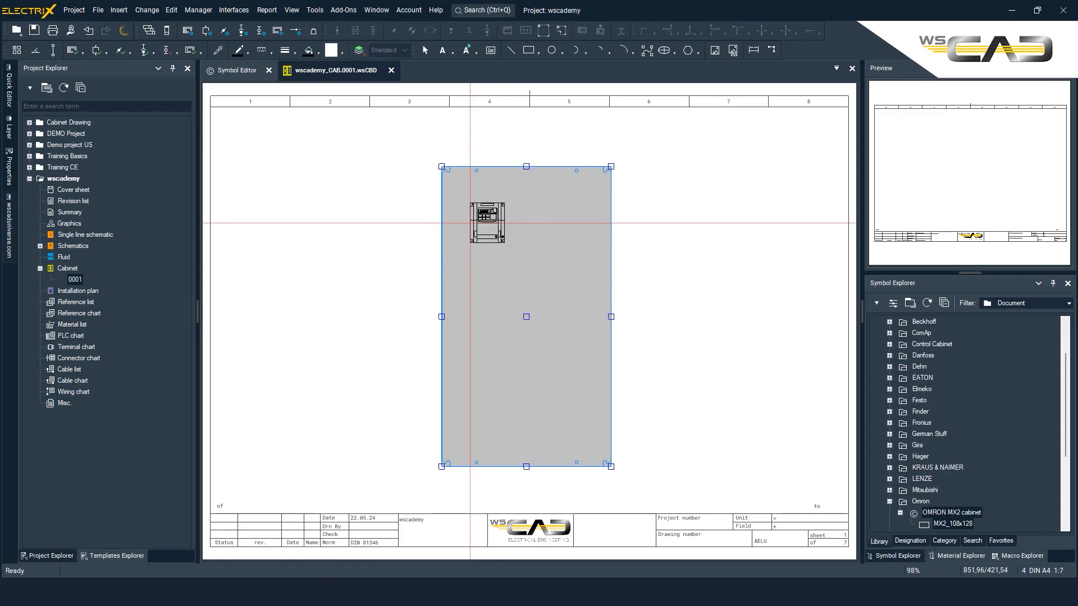
pyautogui.click(470, 223)
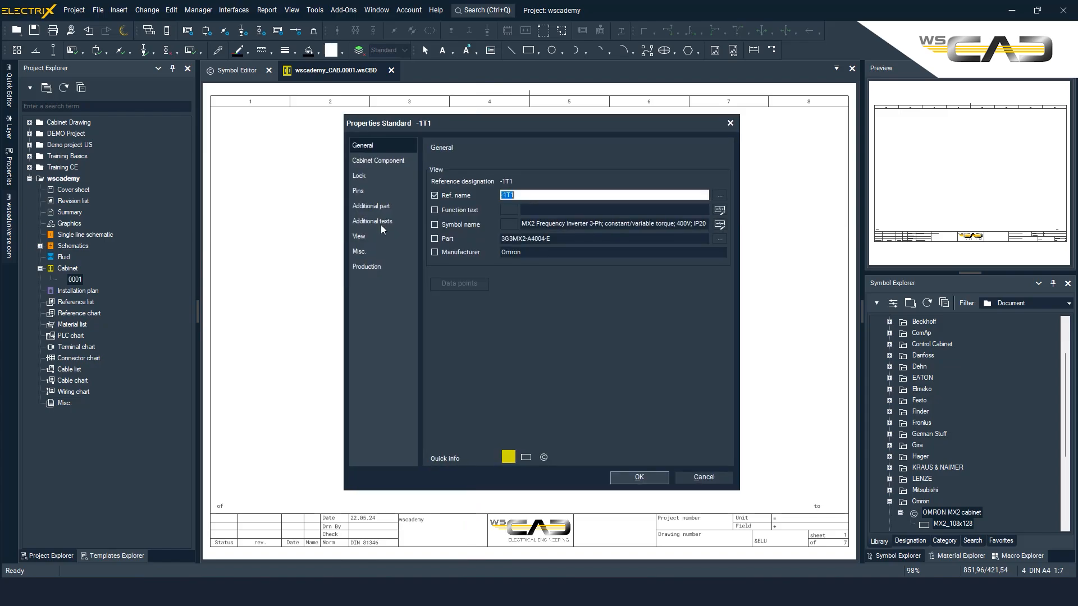
pyautogui.click(651, 478)
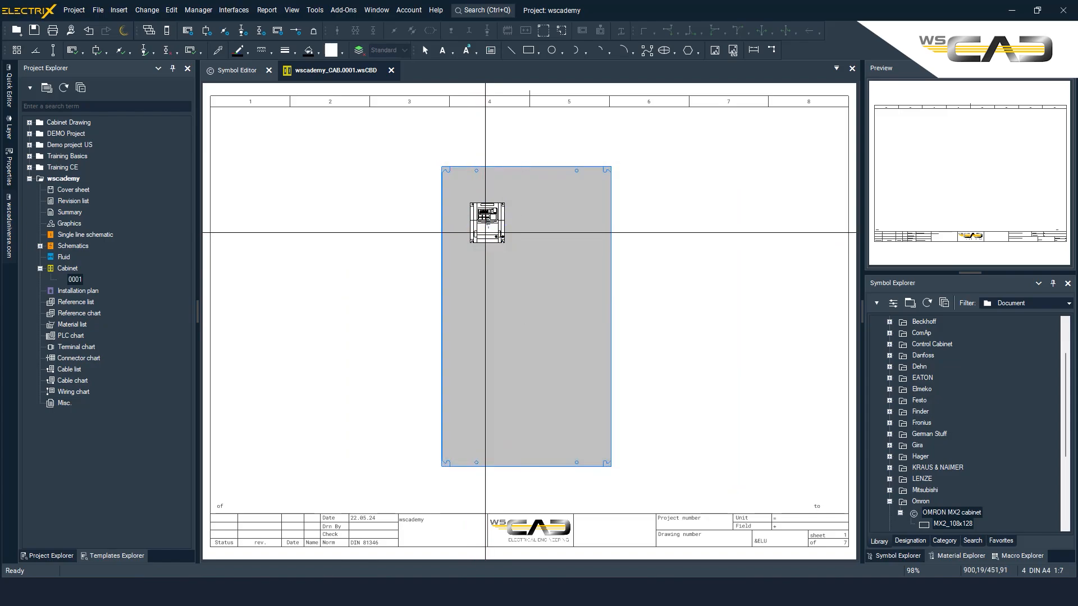
pyautogui.scroll(4, 486, 232)
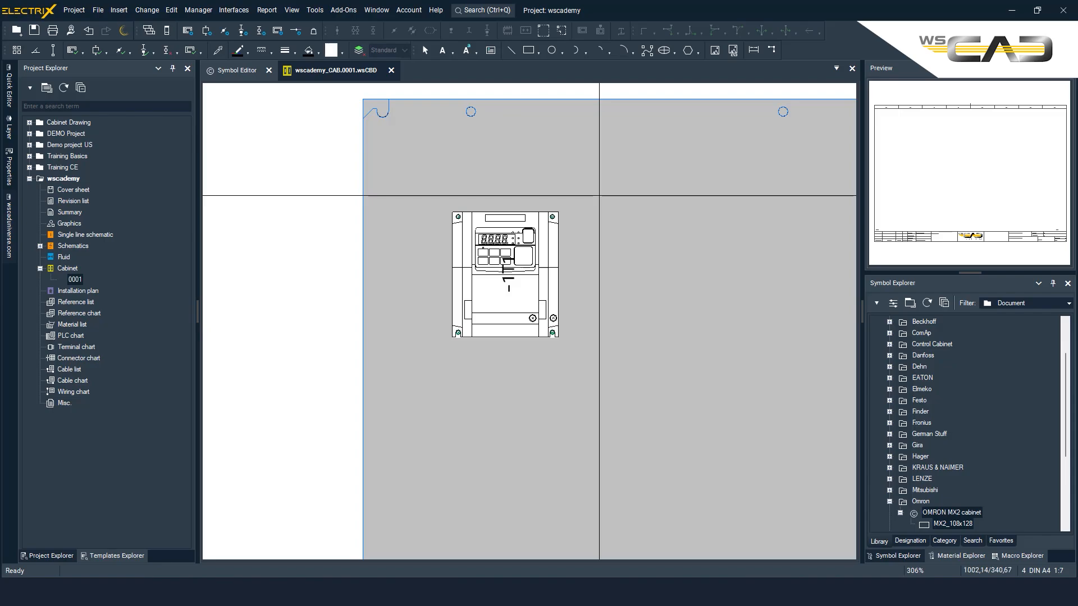
pyautogui.scroll(4, 599, 195)
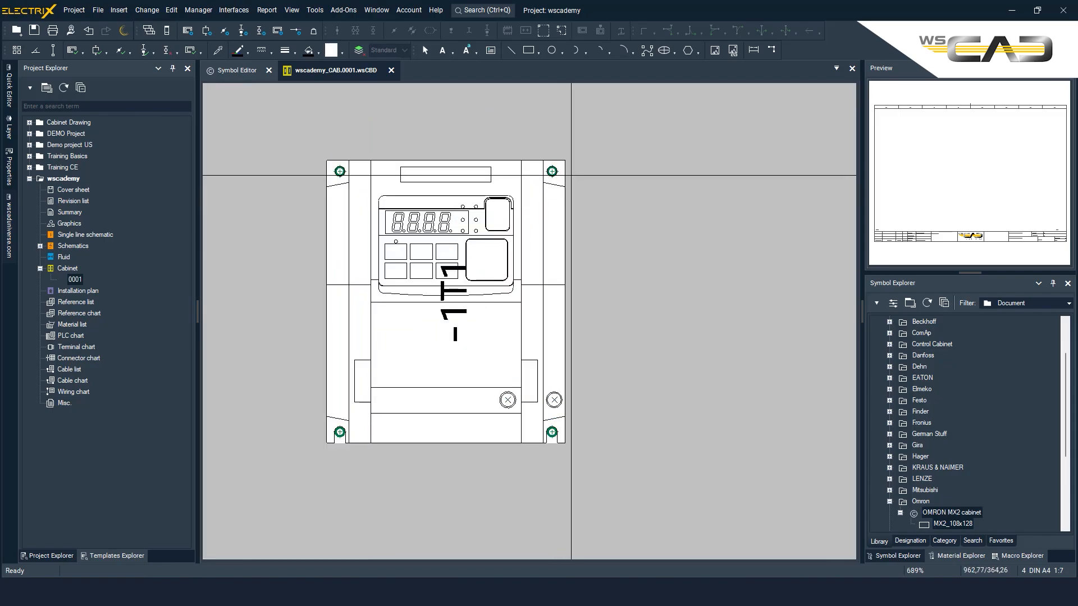
pyautogui.scroll(-6, 513, 205)
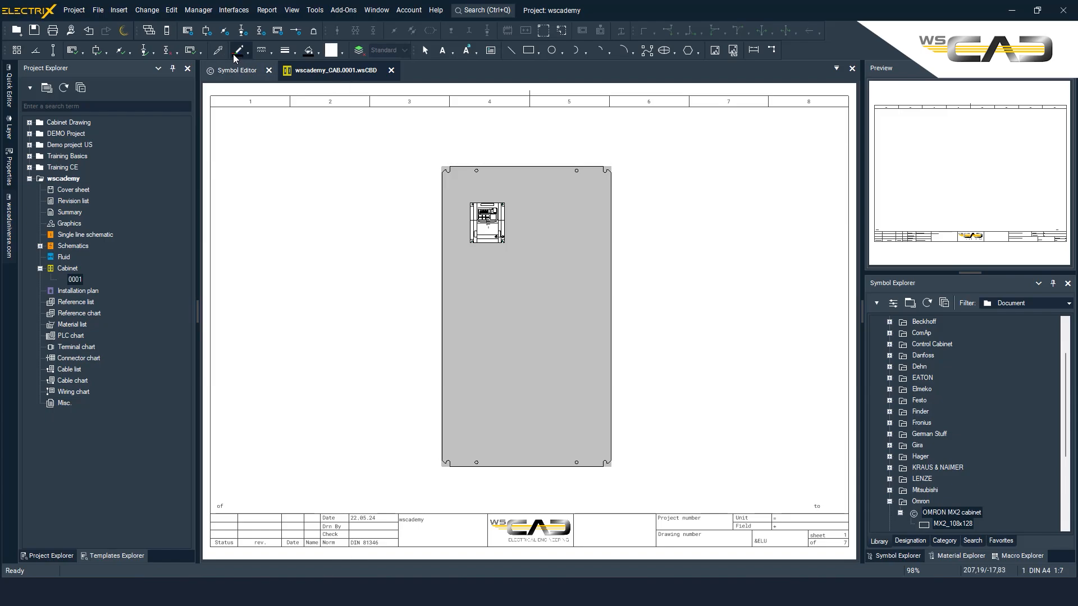
# Step: Export cabinet page 0001 for the Steinhauer eCAB System as wscademy_CAB.0001.dxf in the project's Export folder
pyautogui.click(238, 16)
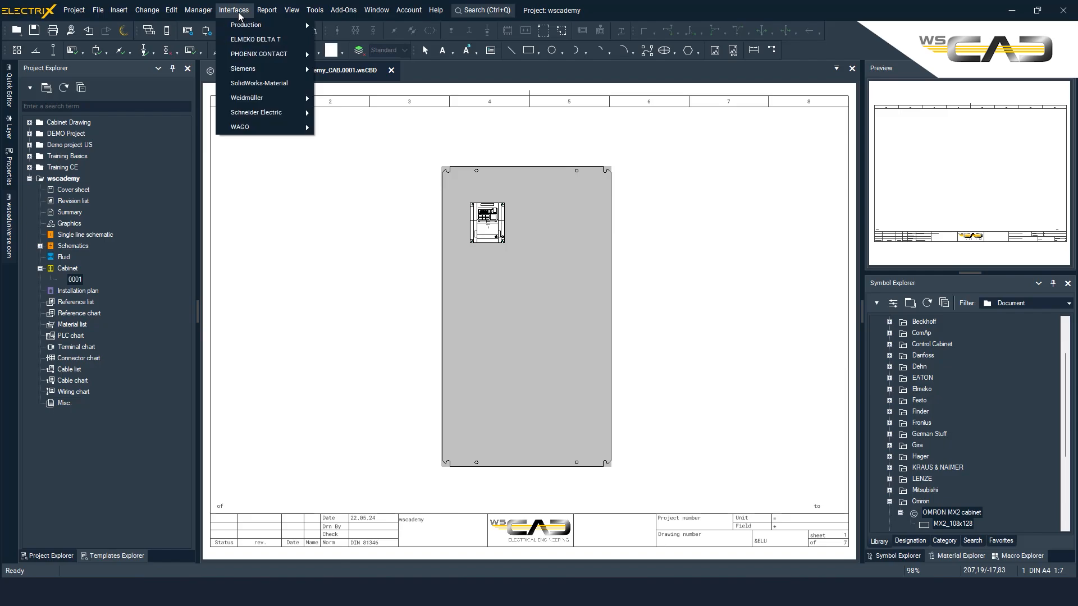
pyautogui.moveTo(246, 29)
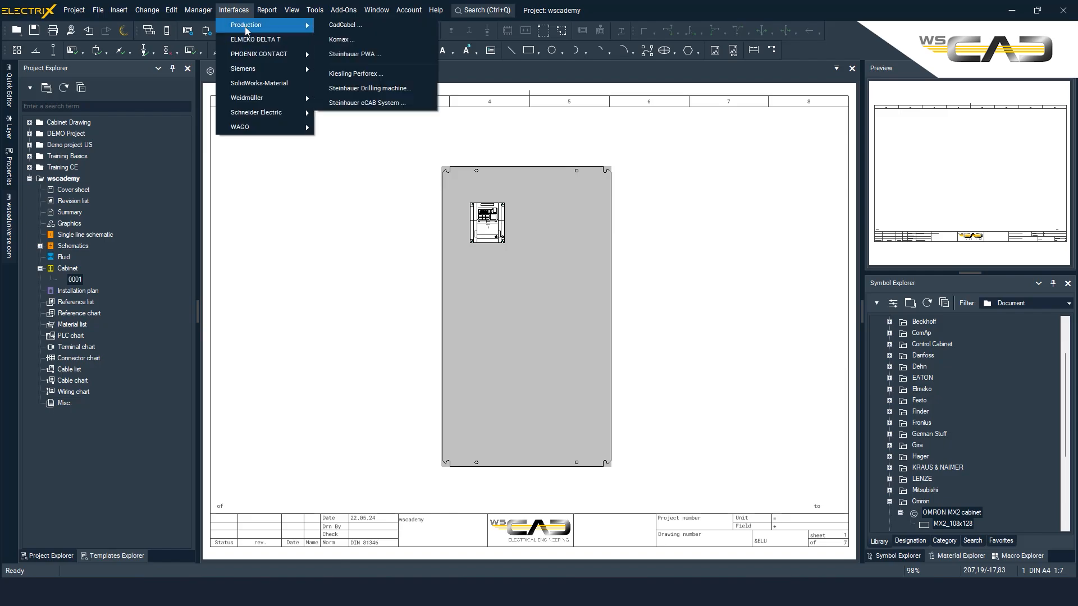
pyautogui.click(366, 103)
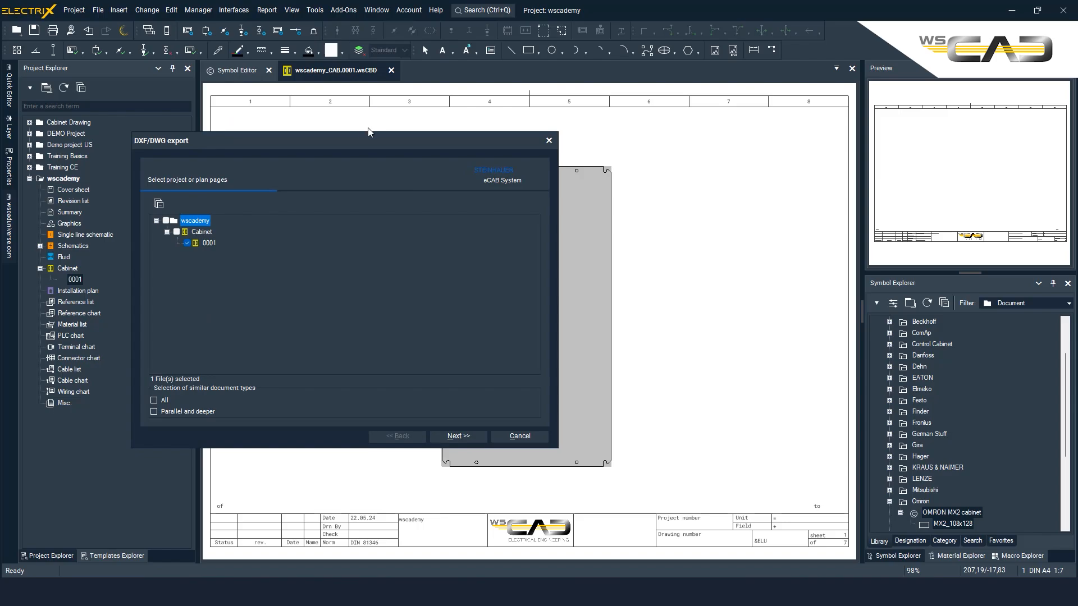
pyautogui.moveTo(337, 136); pyautogui.dragTo(313, 79)
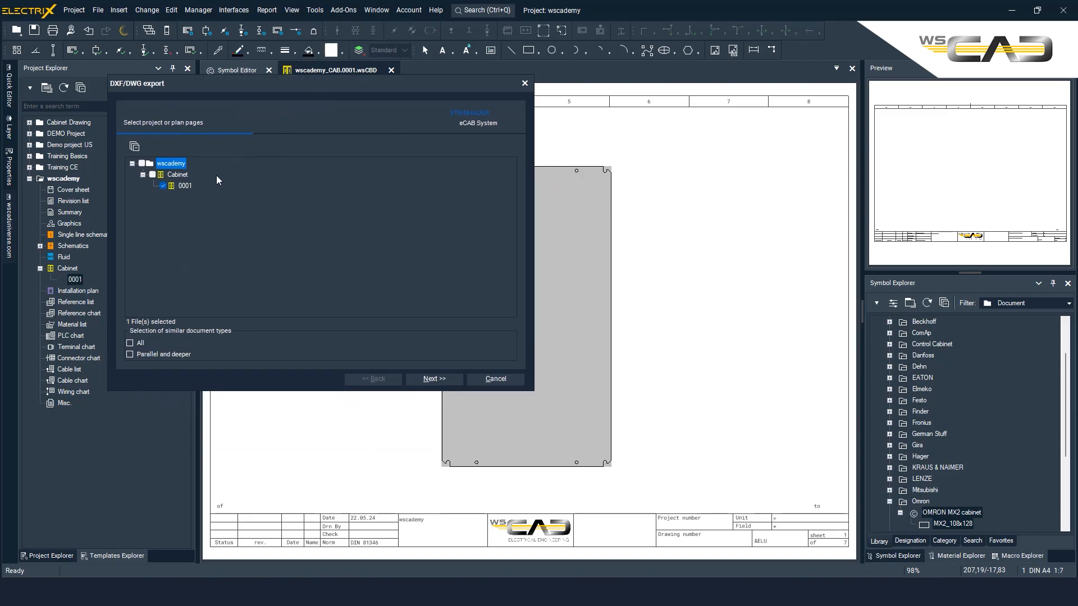
pyautogui.click(426, 380)
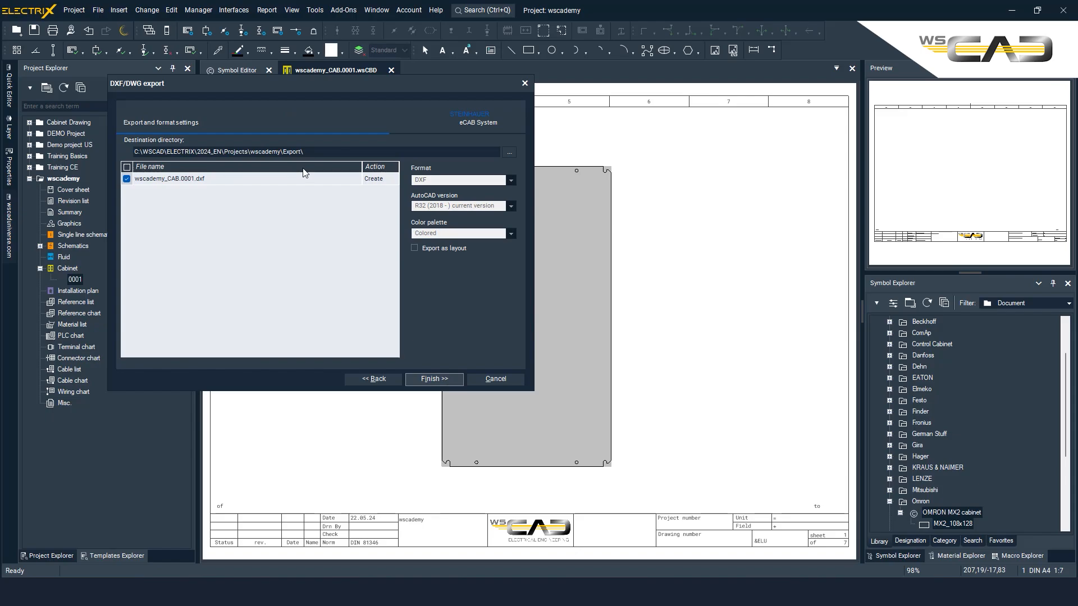
pyautogui.click(432, 378)
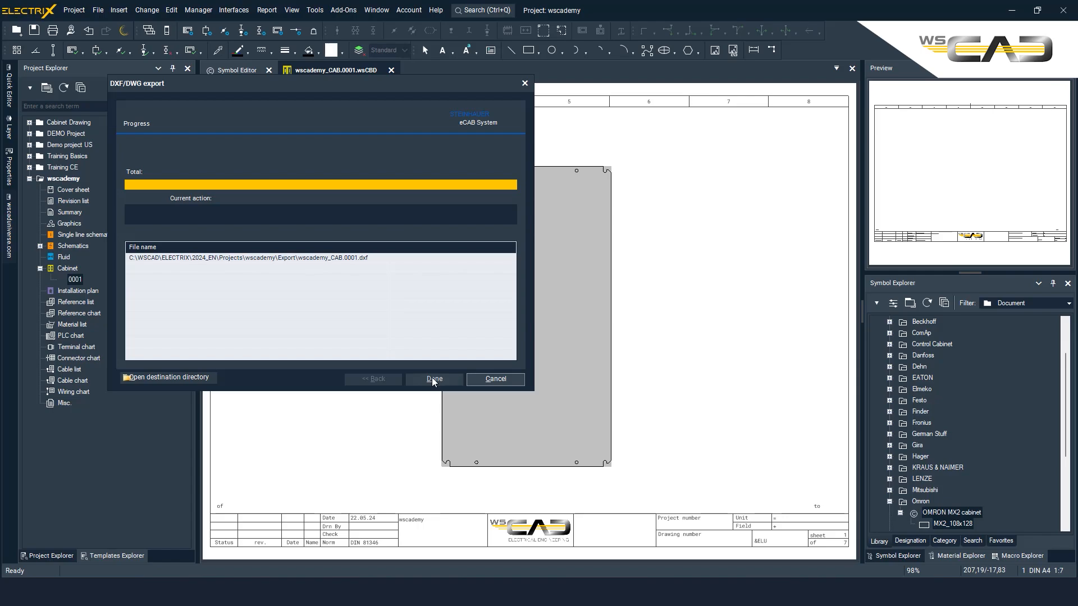
# Step: Open the exported wscademy_CAB.0001.dxf from its destination folder in DWG TrueView
pyautogui.click(204, 381)
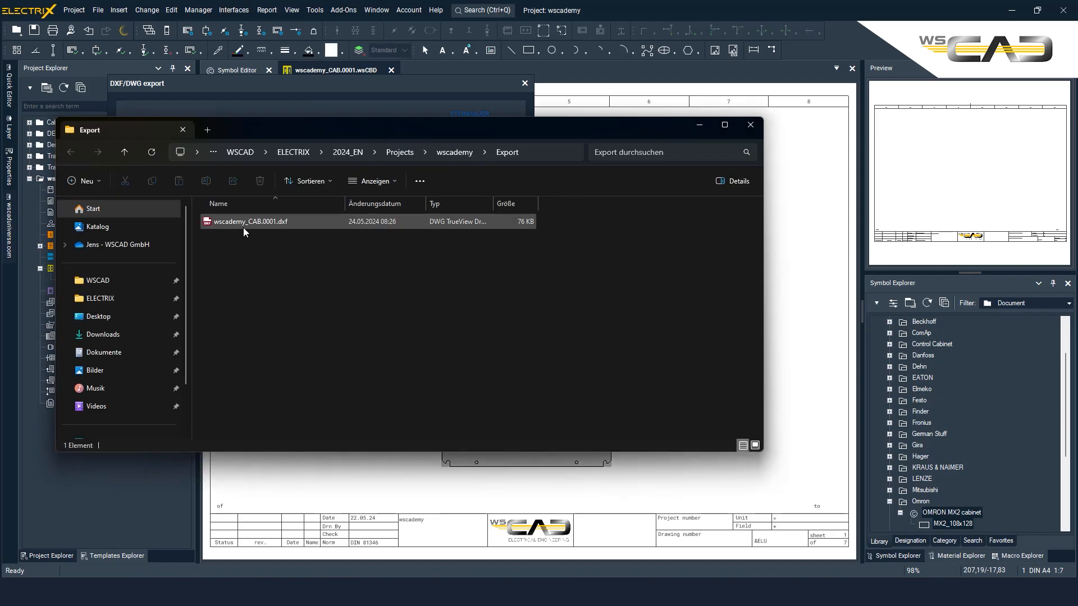
pyautogui.doubleClick(244, 222)
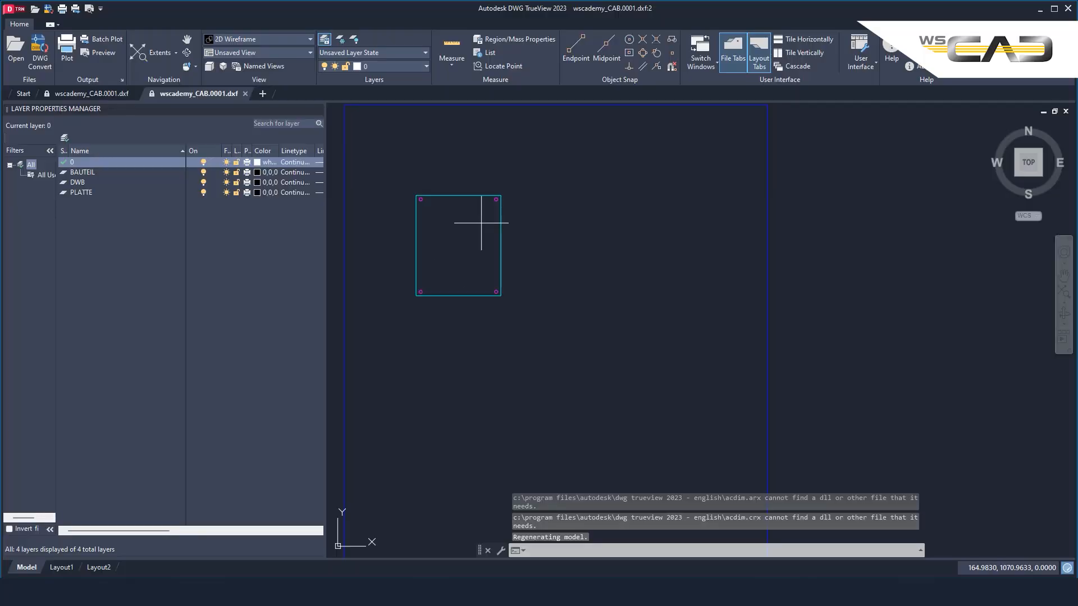